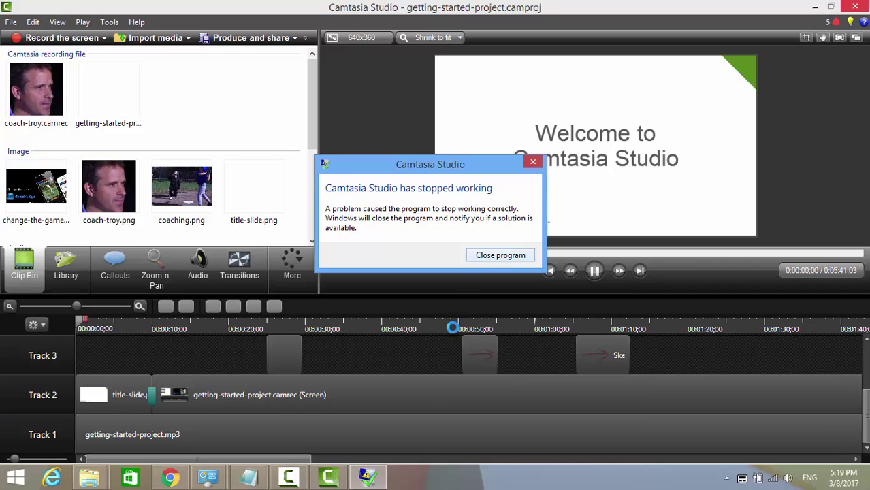
# End the unresponsive Camtasia Studio task in Task Manager, and dismiss the leftover crash dialog
pyautogui.rightClick(423, 484)
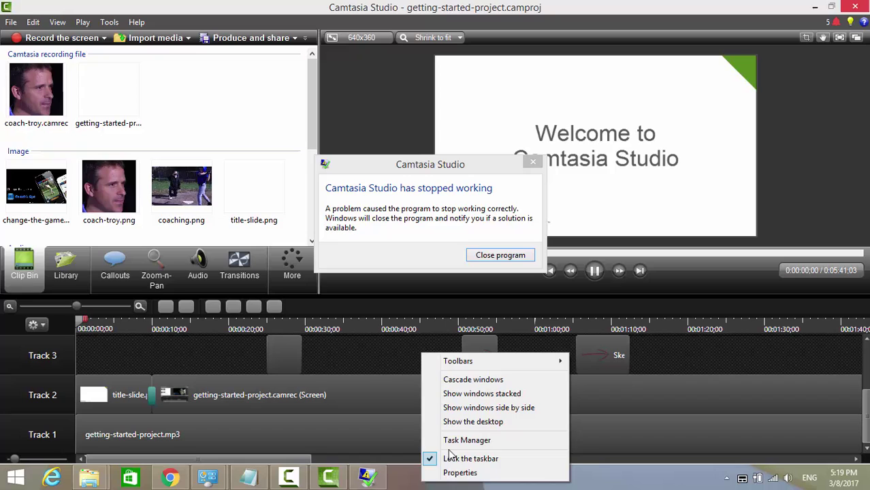
pyautogui.click(453, 441)
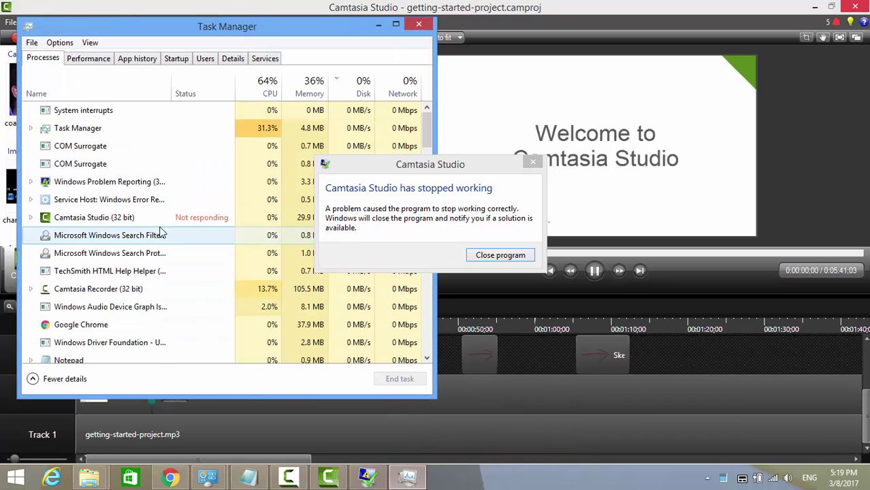
pyautogui.rightClick(98, 307)
pyautogui.rightClick(71, 326)
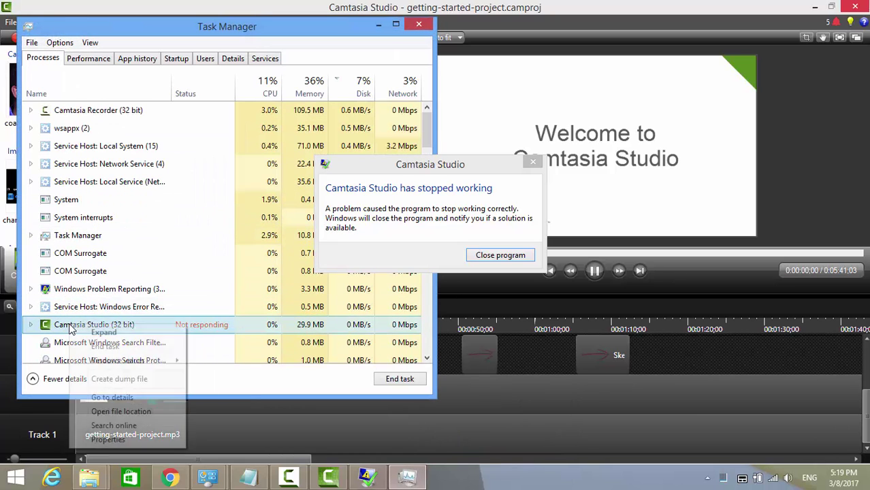
pyautogui.click(90, 346)
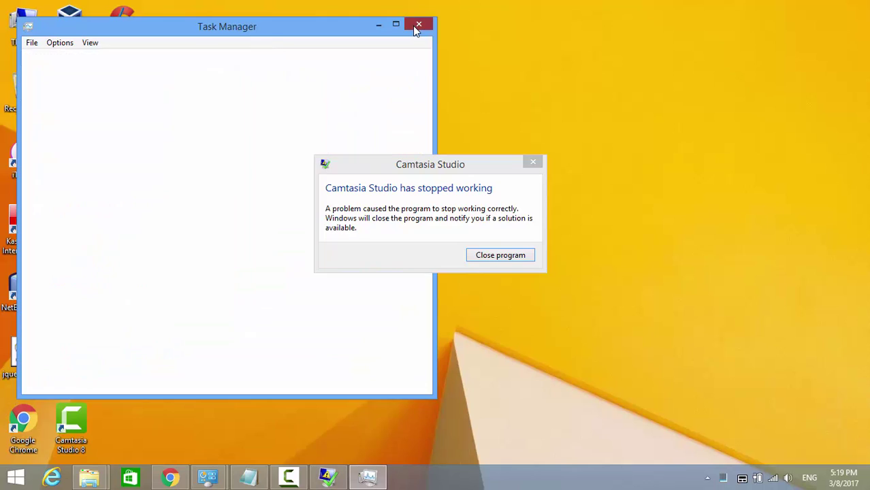
pyautogui.click(414, 25)
pyautogui.click(515, 256)
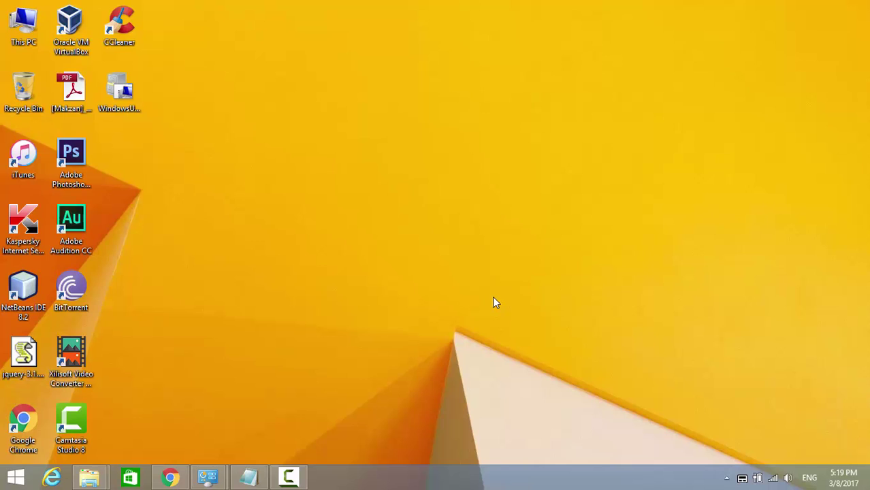
# Open Computer Management for This PC and display the Application log from Event Viewer's Windows Logs in a maximized window
pyautogui.rightClick(27, 28)
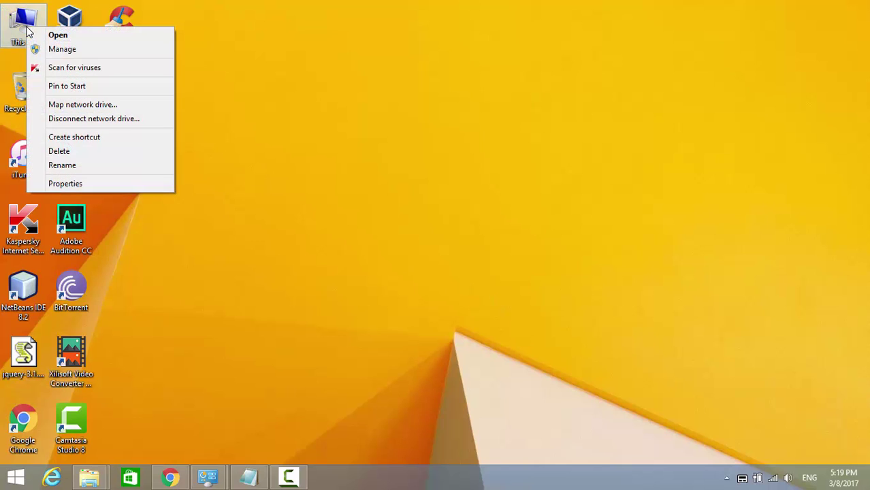
pyautogui.click(75, 50)
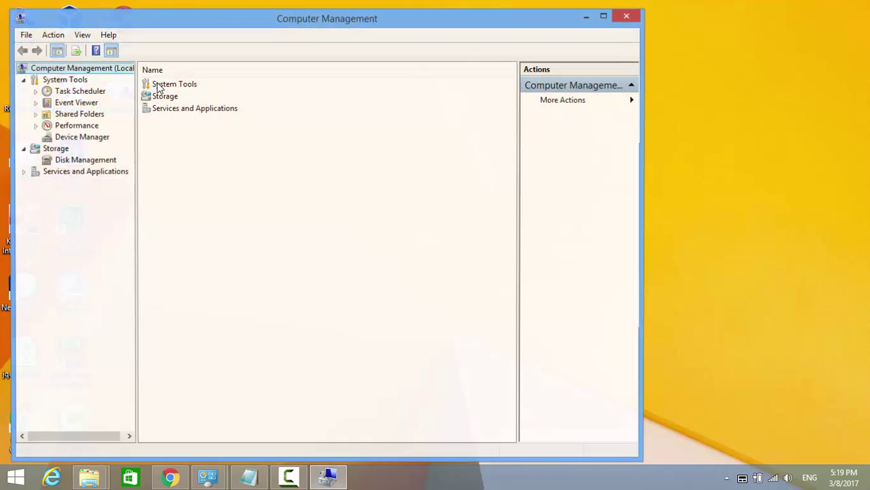
pyautogui.click(91, 104)
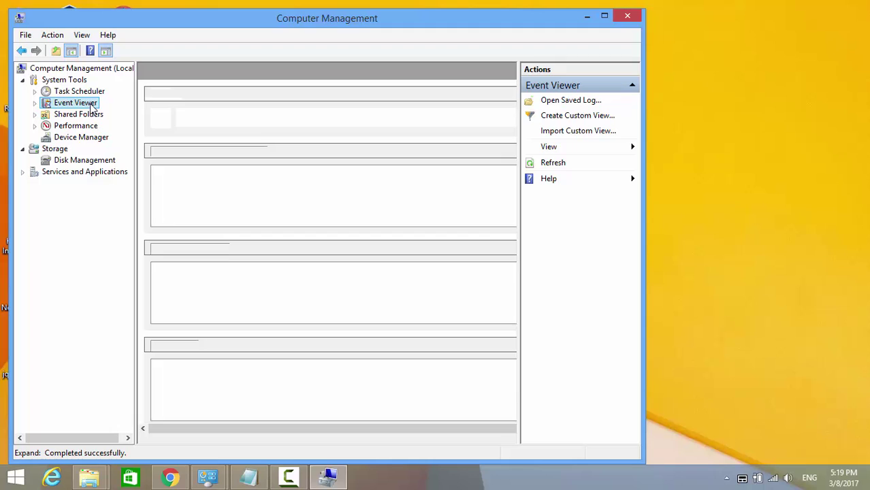
pyautogui.click(35, 103)
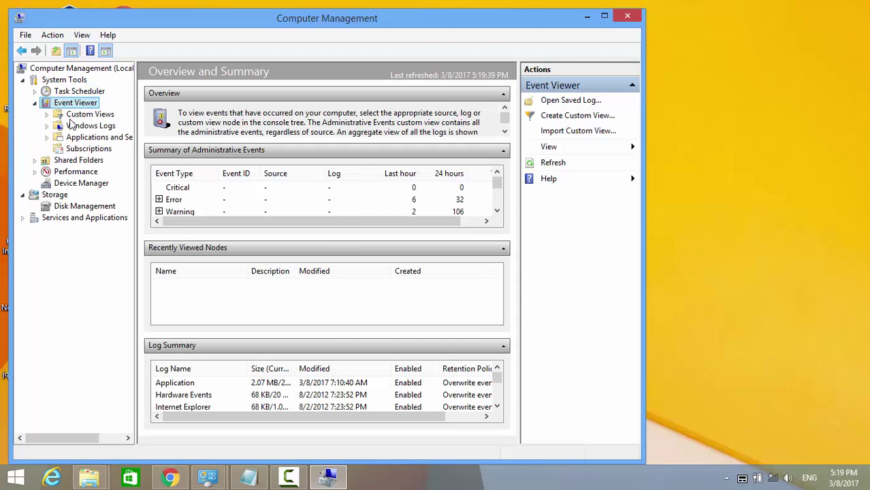
pyautogui.click(47, 127)
pyautogui.click(93, 128)
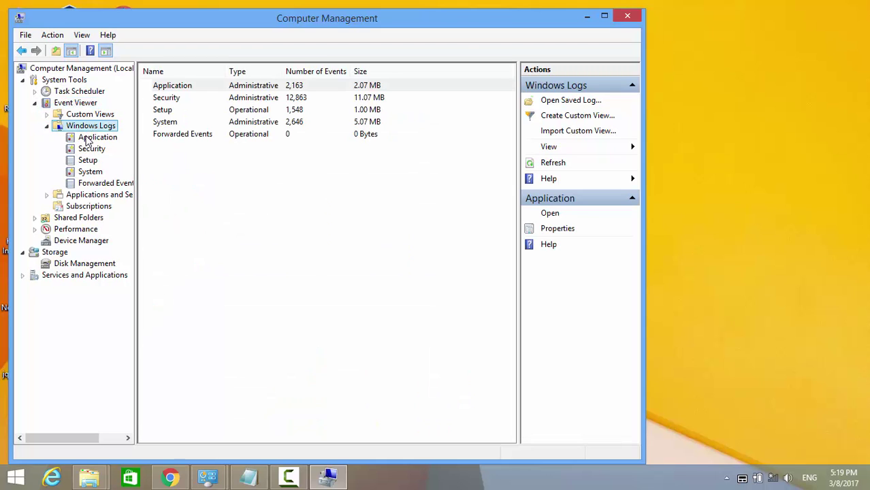
pyautogui.click(88, 139)
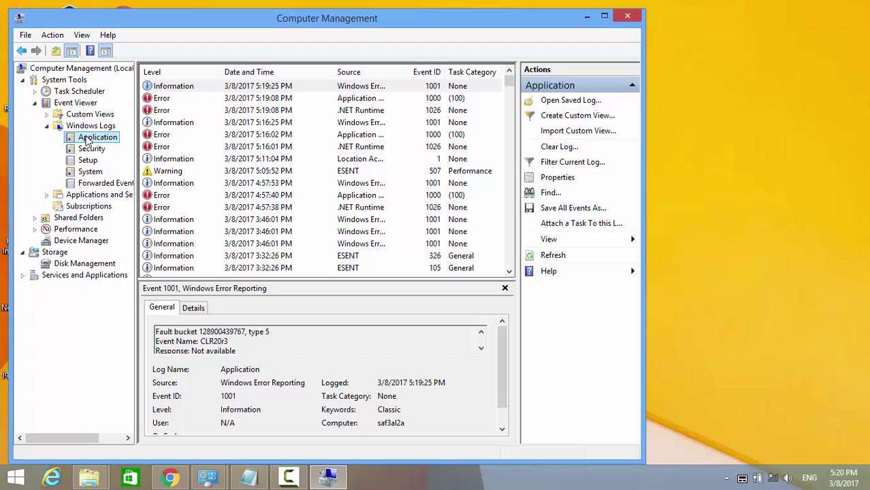
pyautogui.click(604, 16)
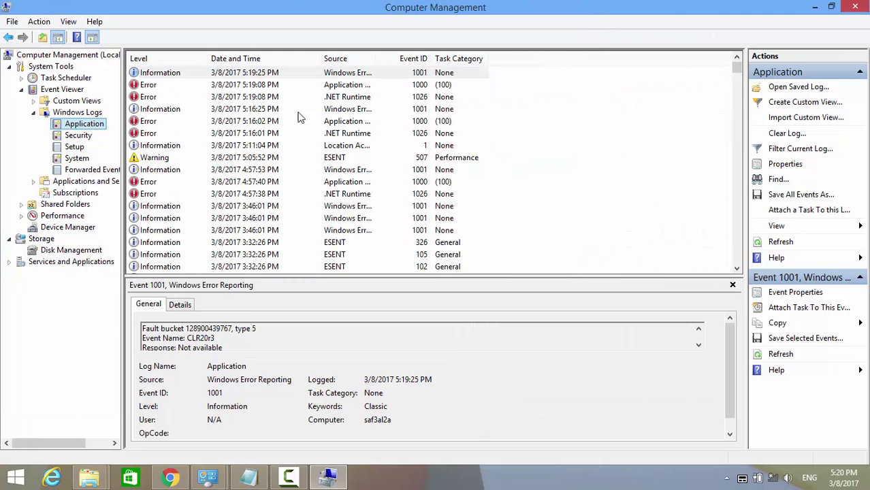
# Examine the latest Application Error event for its faulting application, faulting module and exception code
pyautogui.click(197, 87)
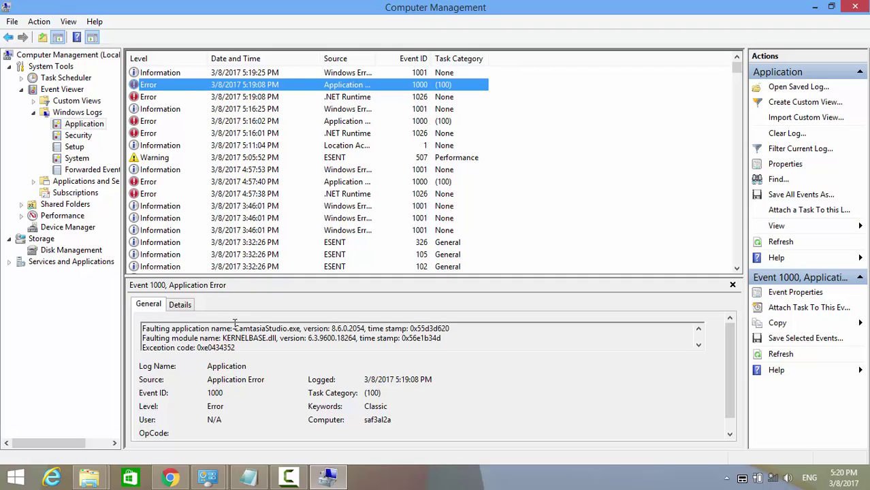
pyautogui.moveTo(235, 329); pyautogui.dragTo(300, 330)
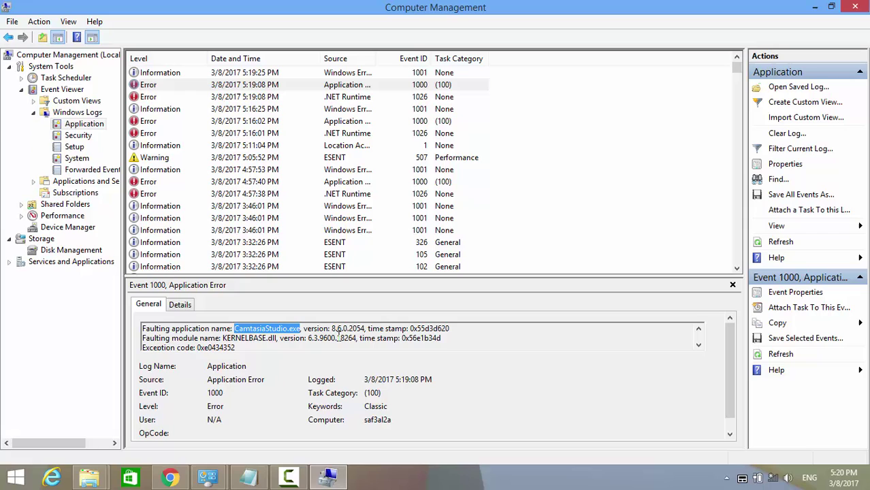
pyautogui.moveTo(225, 338); pyautogui.dragTo(436, 344)
pyautogui.doubleClick(221, 347)
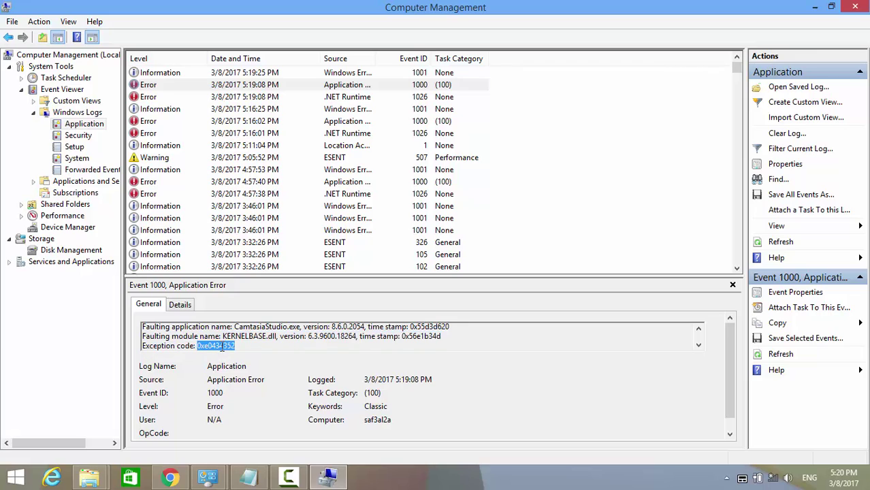
pyautogui.click(279, 348)
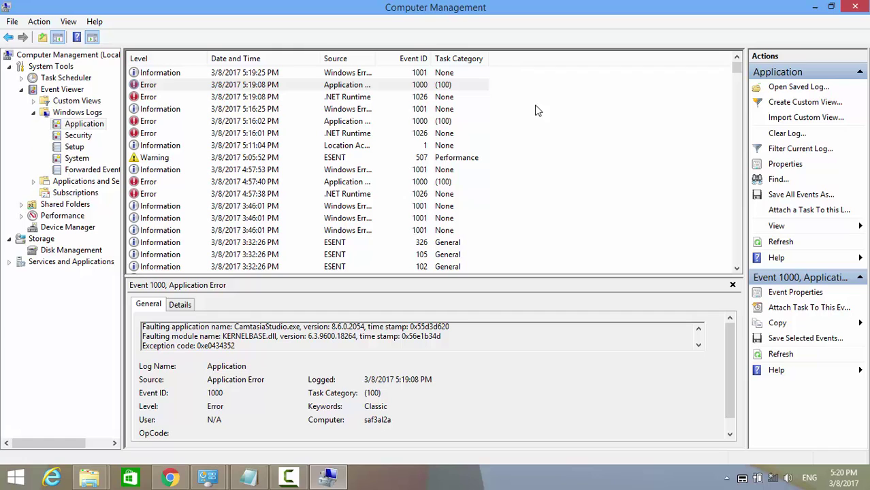
# Switch to Chrome and download the .NET Framework 4.6.2 offline installer from Microsoft's .NET Framework download page
pyautogui.click(170, 477)
pyautogui.scroll(-5, 262, 269)
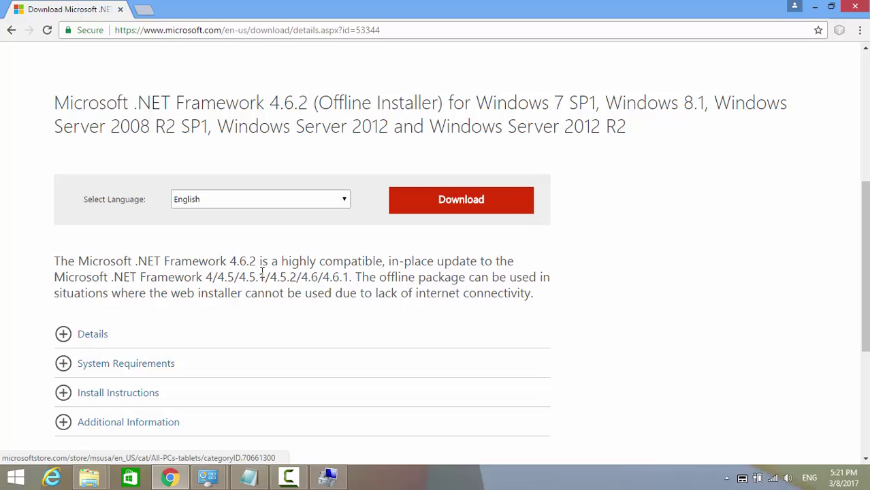
pyautogui.click(11, 30)
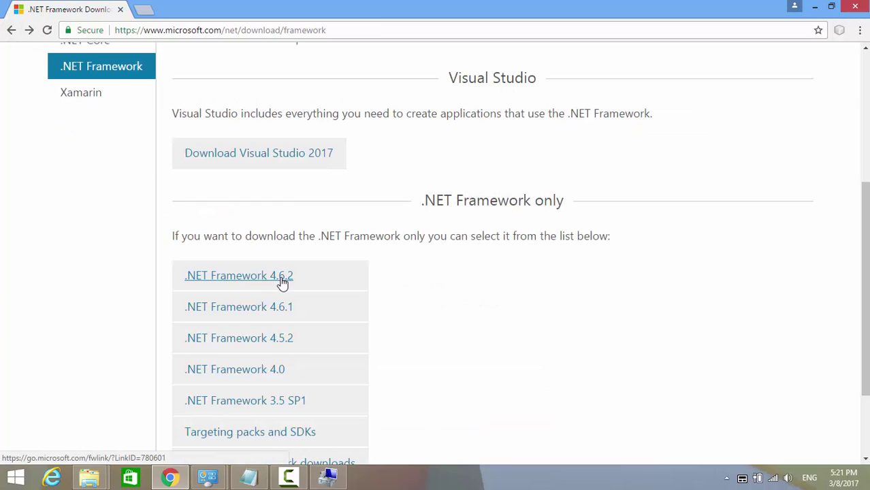
pyautogui.click(283, 281)
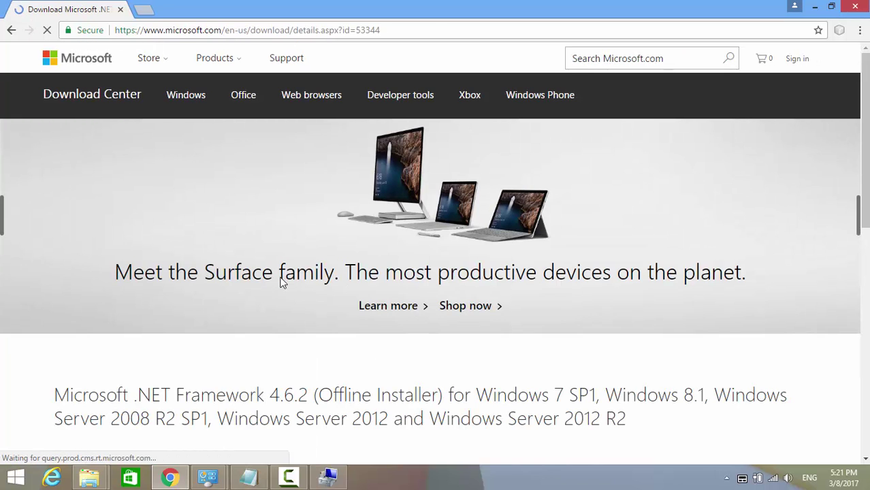
pyautogui.scroll(-4, 282, 282)
pyautogui.scroll(-2, 282, 274)
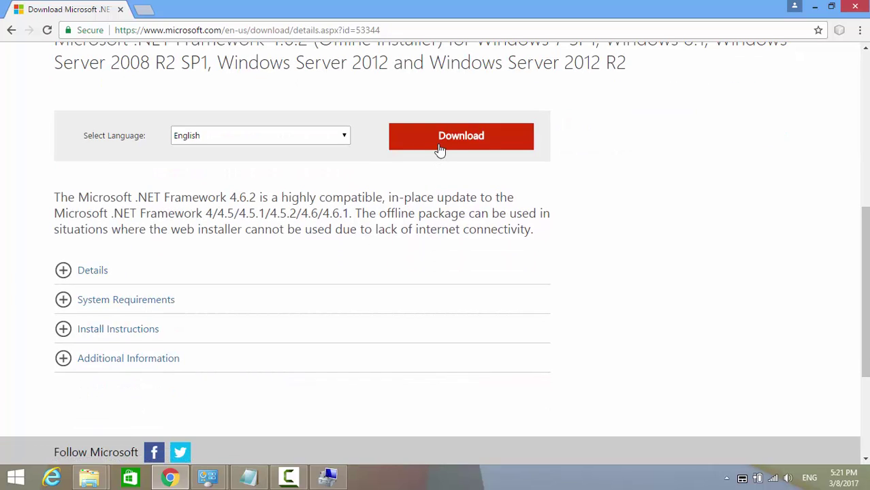
pyautogui.click(441, 145)
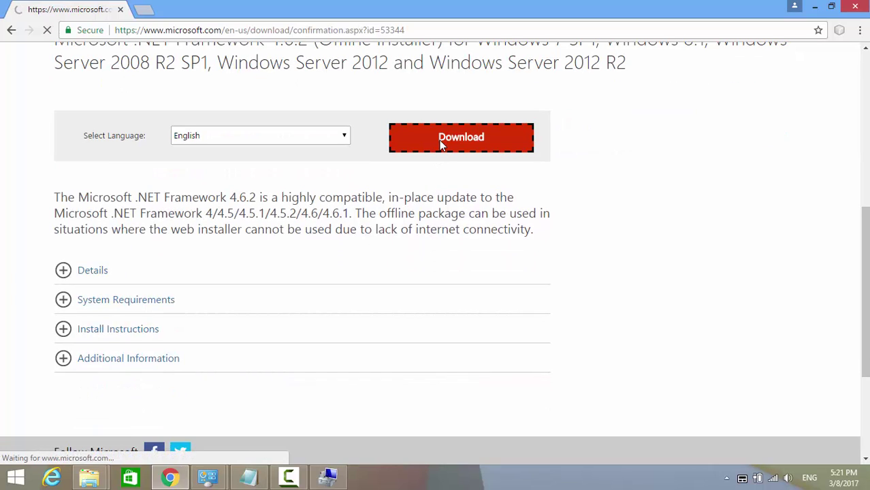
pyautogui.scroll(-4, 442, 149)
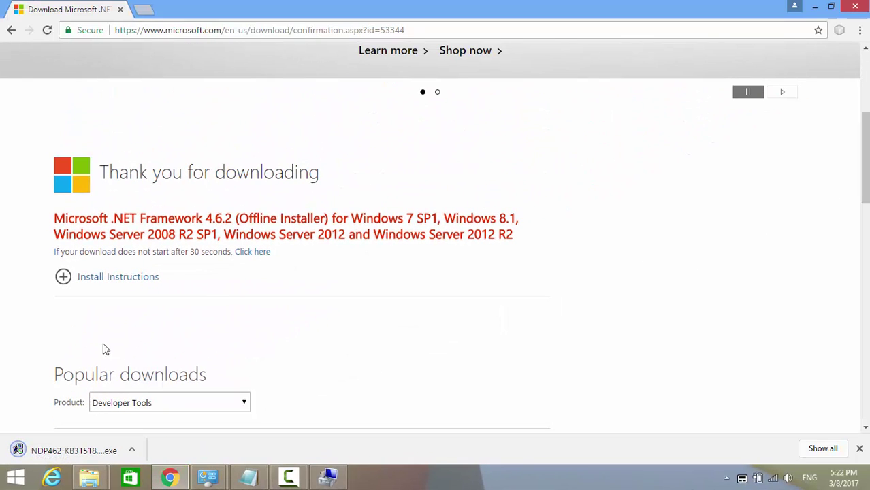
# Run the downloaded .NET Framework 4.6.2 installer, accept the license terms, and install it, allowing Setup to close the conflicting programs
pyautogui.click(68, 451)
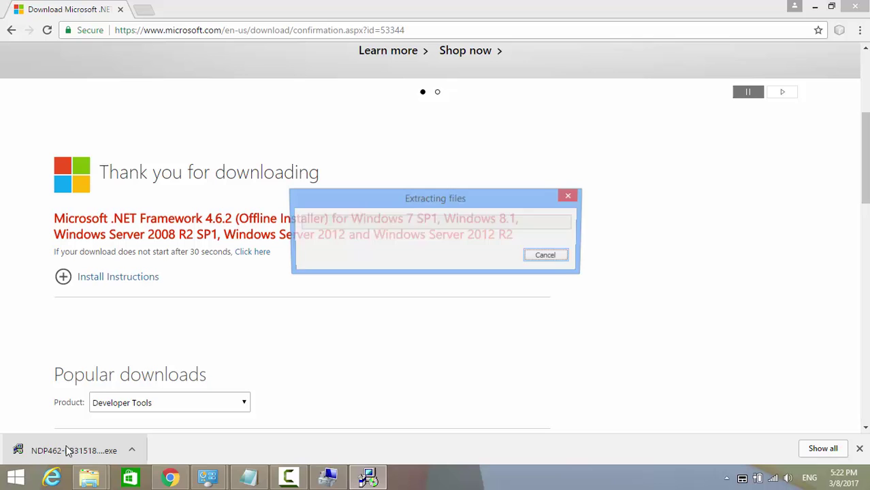
pyautogui.click(810, 8)
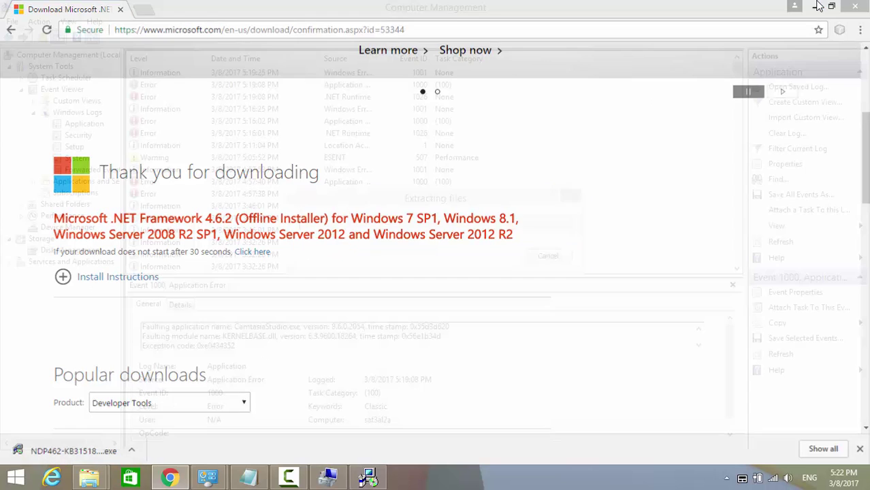
pyautogui.click(810, 9)
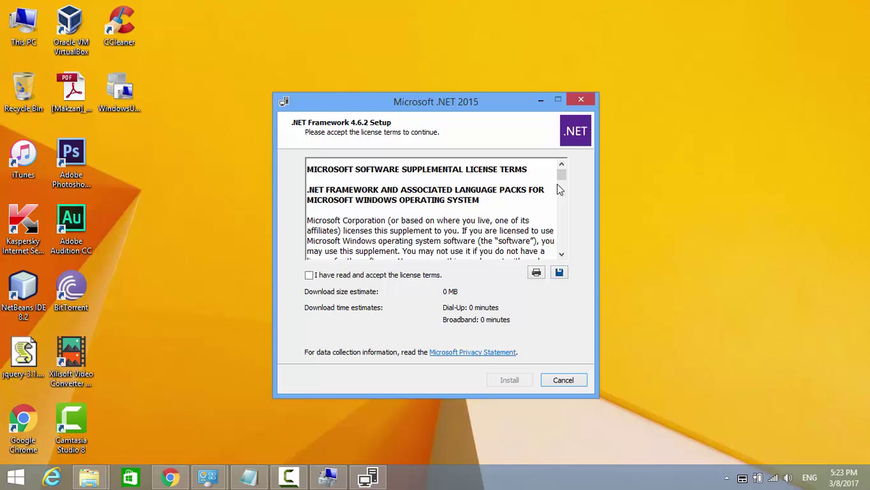
pyautogui.click(309, 275)
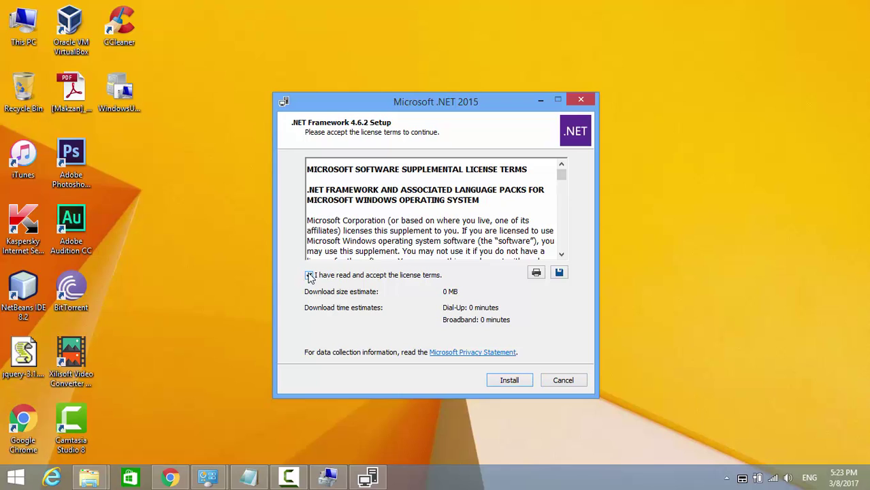
pyautogui.click(518, 382)
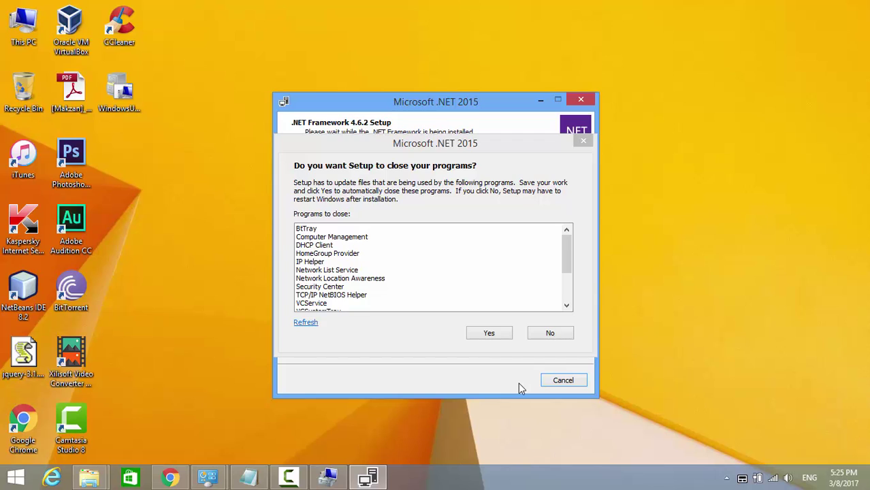
pyautogui.click(489, 333)
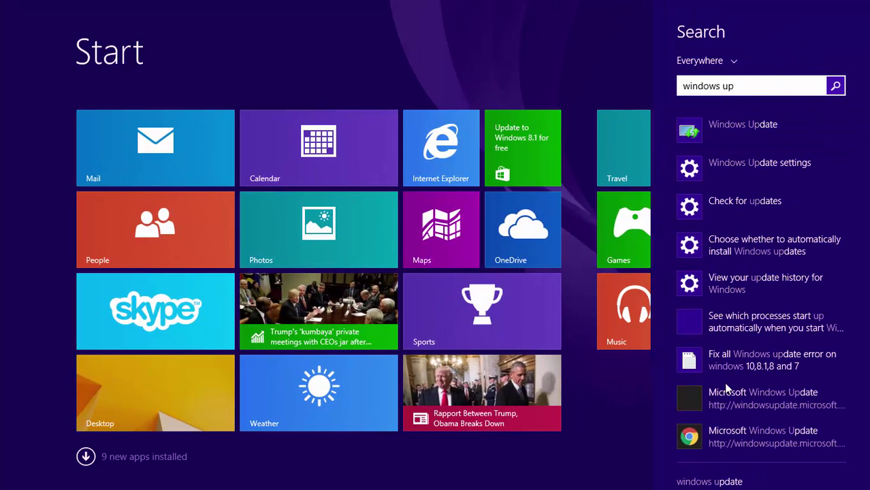
# Open Windows Update and review the list of important updates offered for Windows 8.1, then close it
pyautogui.click(731, 123)
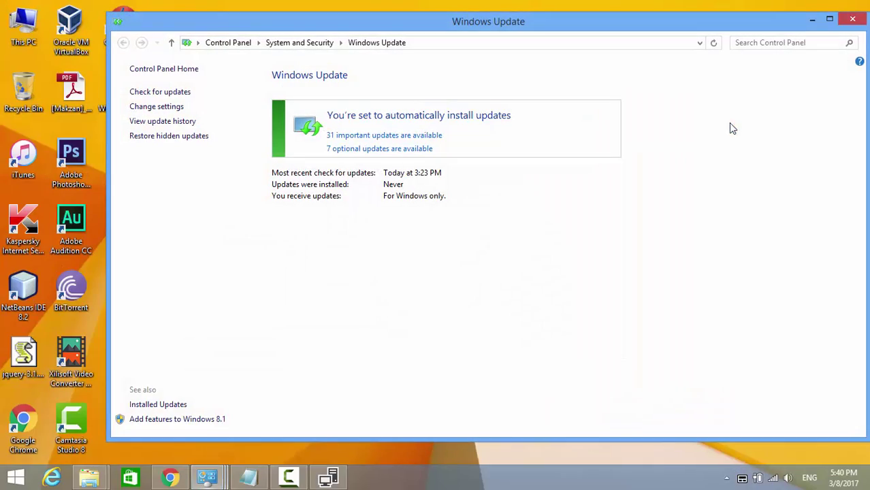
pyautogui.click(420, 138)
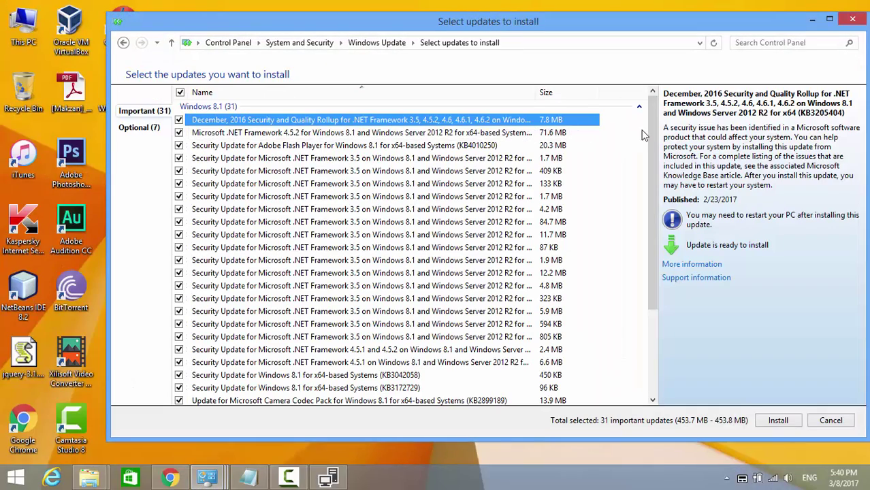
pyautogui.moveTo(646, 136); pyautogui.dragTo(647, 231)
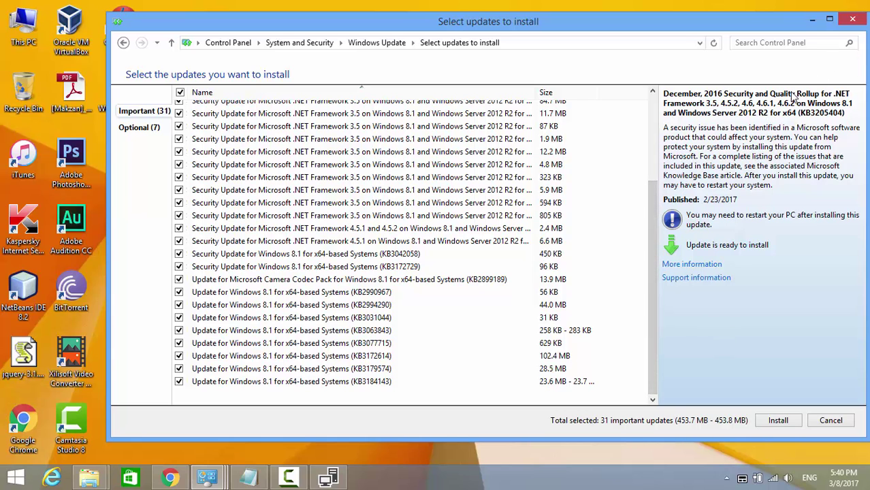
pyautogui.click(851, 21)
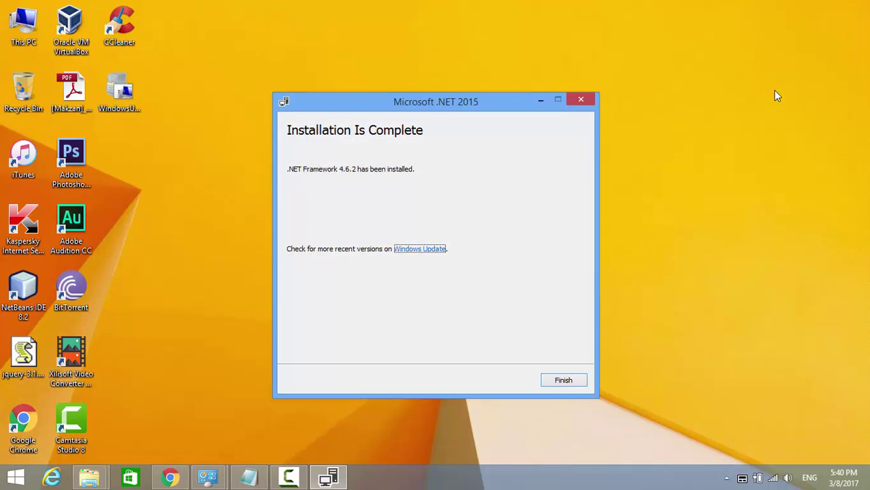
# Finish the .NET Framework setup and restart the computer immediately
pyautogui.click(571, 380)
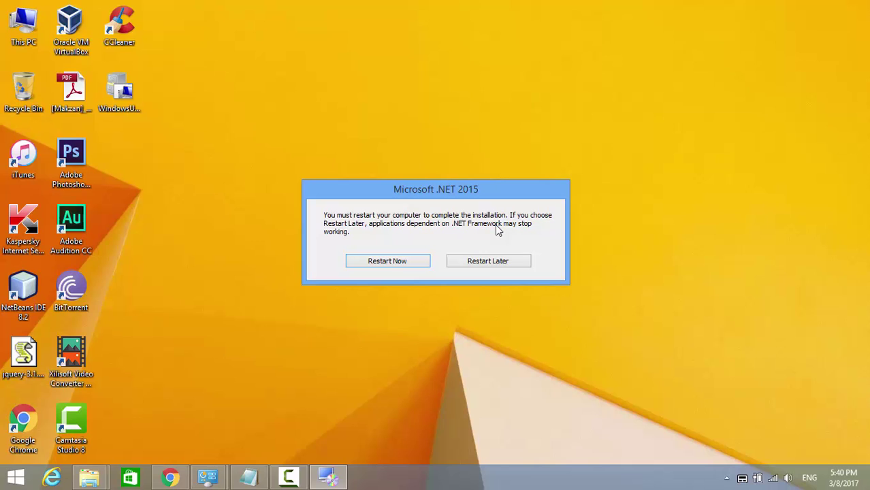
pyautogui.click(412, 265)
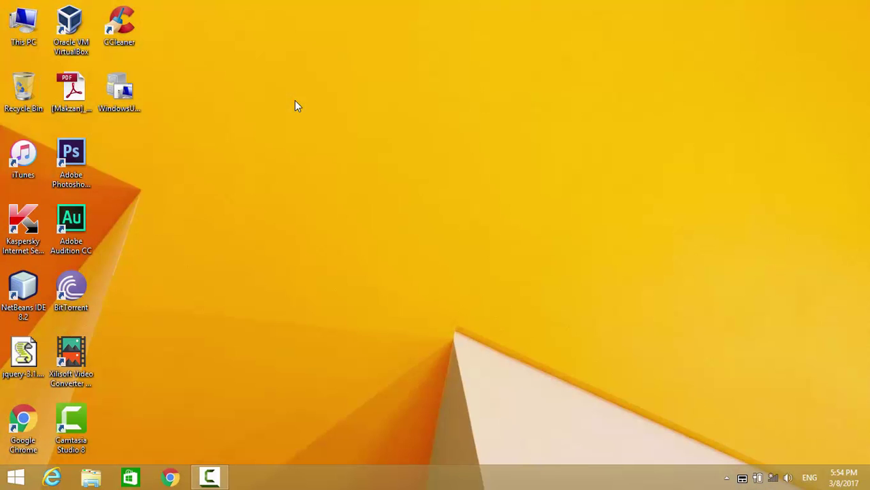
# Launch Camtasia Studio 8 from the desktop, turn off its welcome dialog at startup, and close that dialog
pyautogui.rightClick(55, 419)
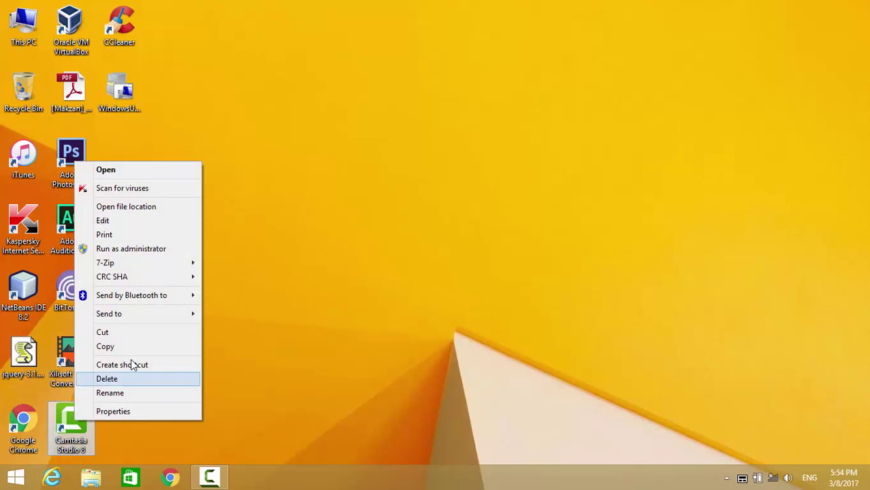
pyautogui.click(150, 170)
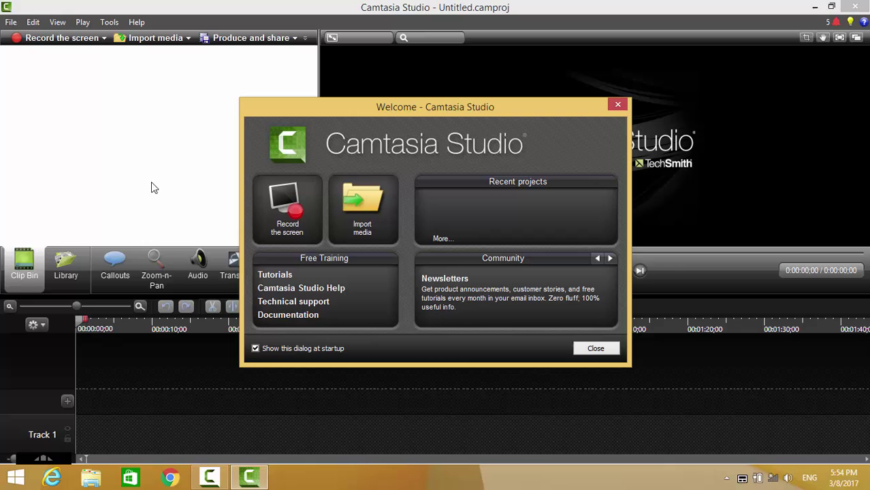
pyautogui.click(255, 348)
pyautogui.click(599, 350)
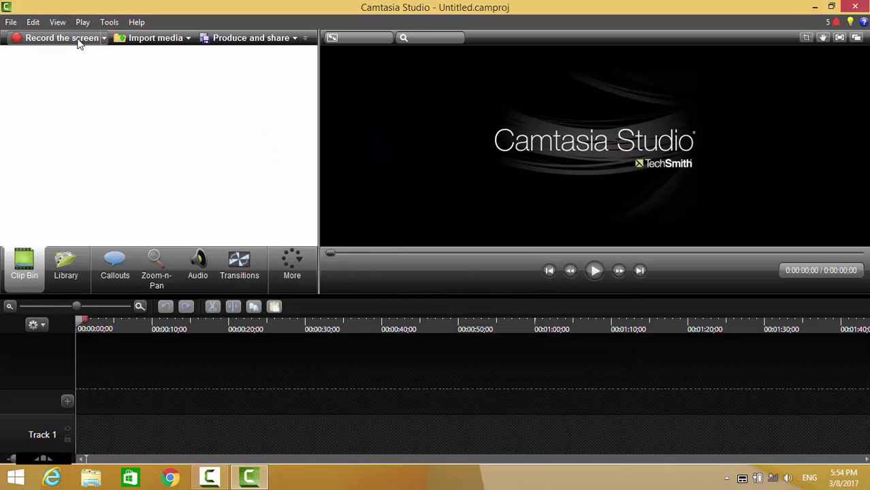
pyautogui.click(12, 24)
pyautogui.click(28, 53)
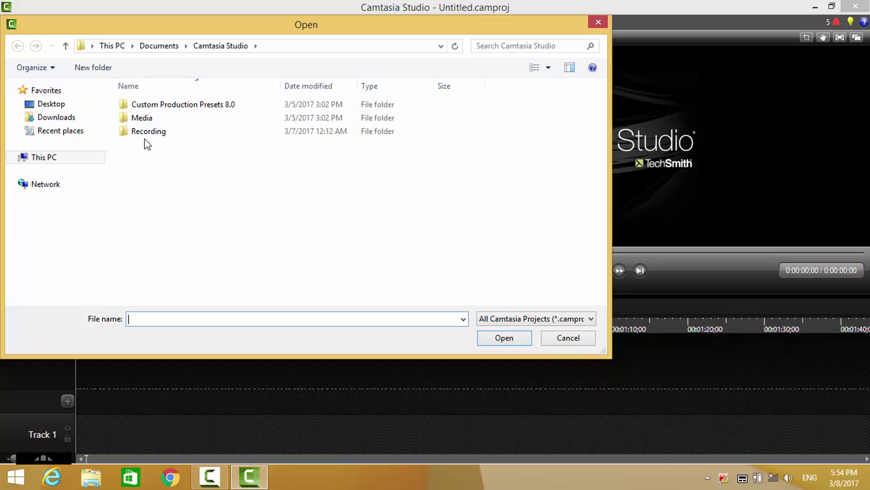
pyautogui.click(568, 337)
# Import the video capture-1.avi from the Camtasia Studio documents folder into the Clip Bin
pyautogui.click(169, 36)
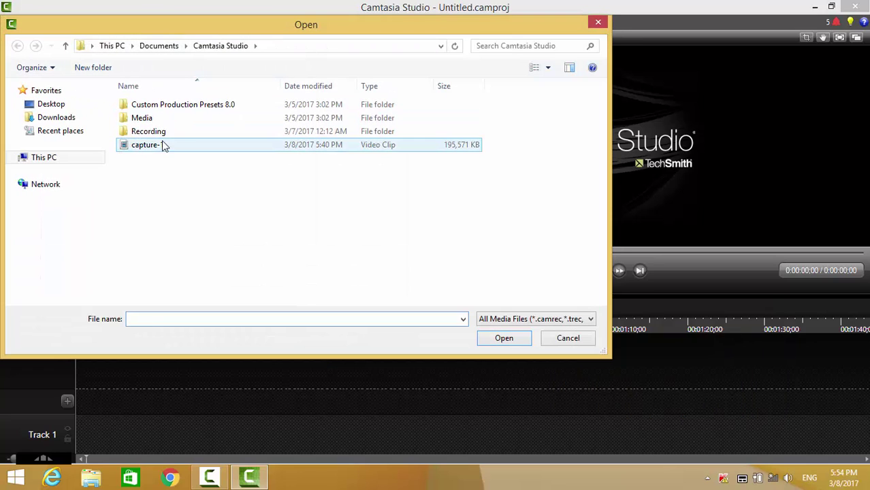
pyautogui.click(504, 338)
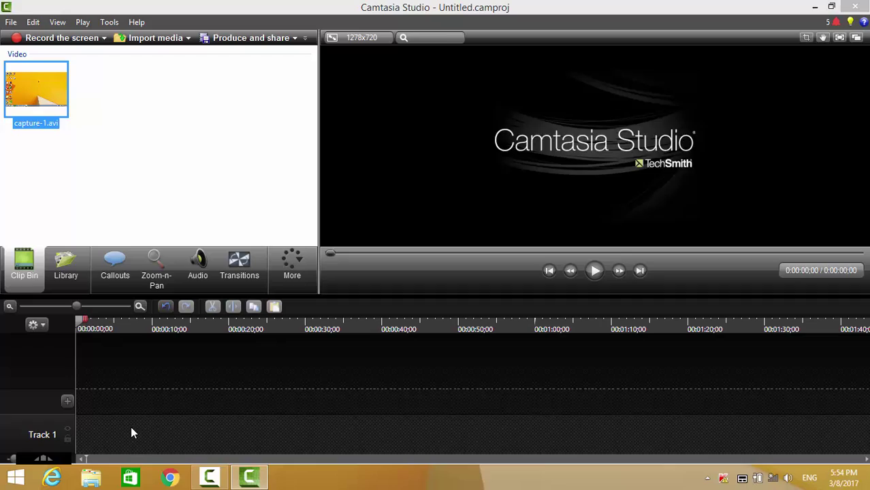